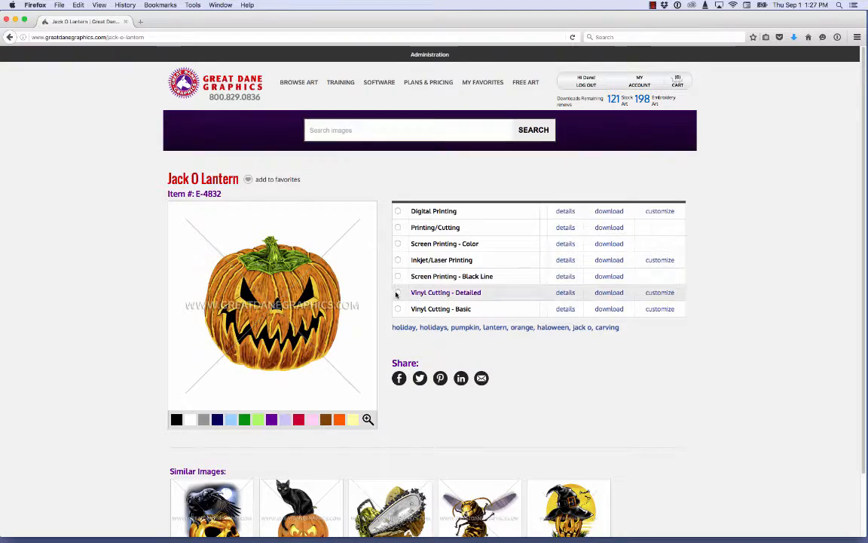
Open the Vinyl Cutting - Detailed version of the Jack O Lantern for customizing and reposition the pumpkin slightly lower on the canvas.
left_click(398, 293)
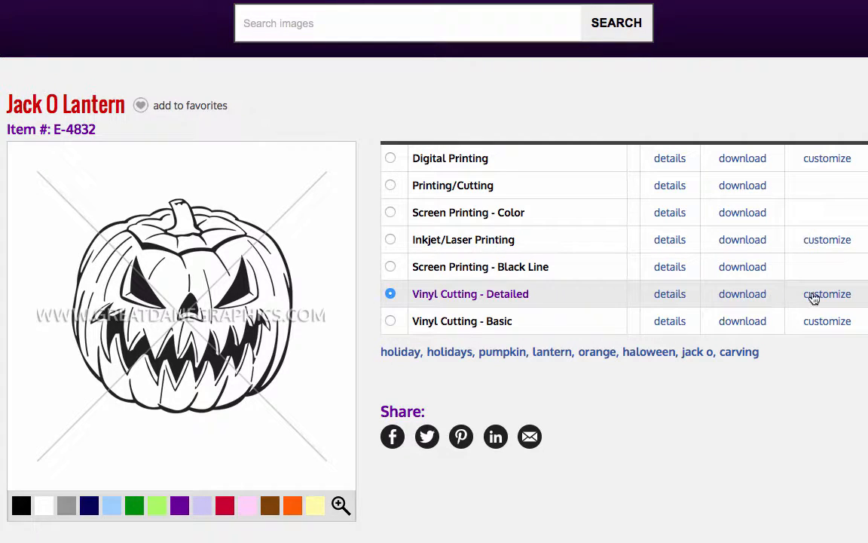
left_click(814, 295)
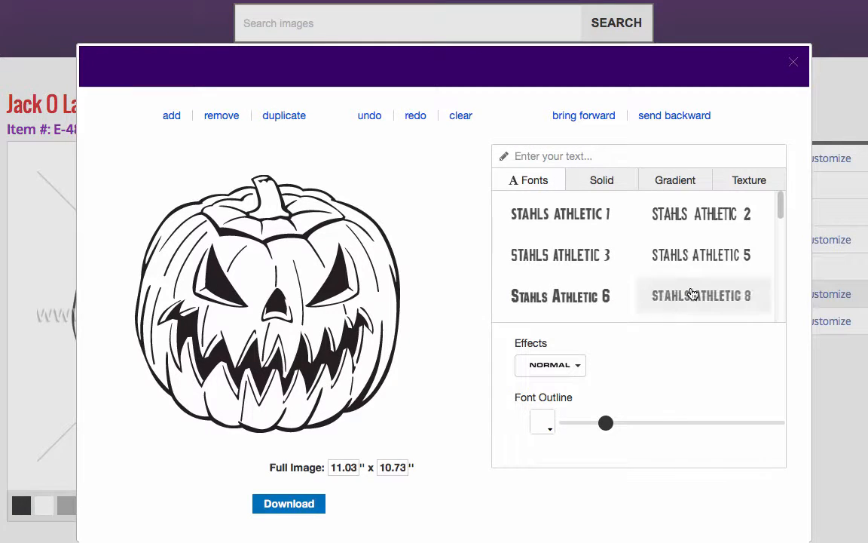
left_click(318, 302)
left_click_drag(318, 302, 327, 292)
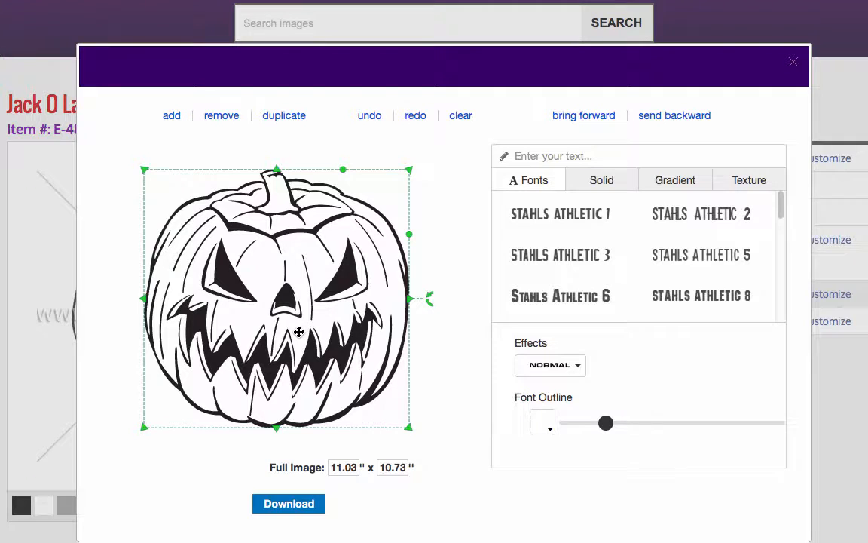
left_click_drag(299, 331, 316, 347)
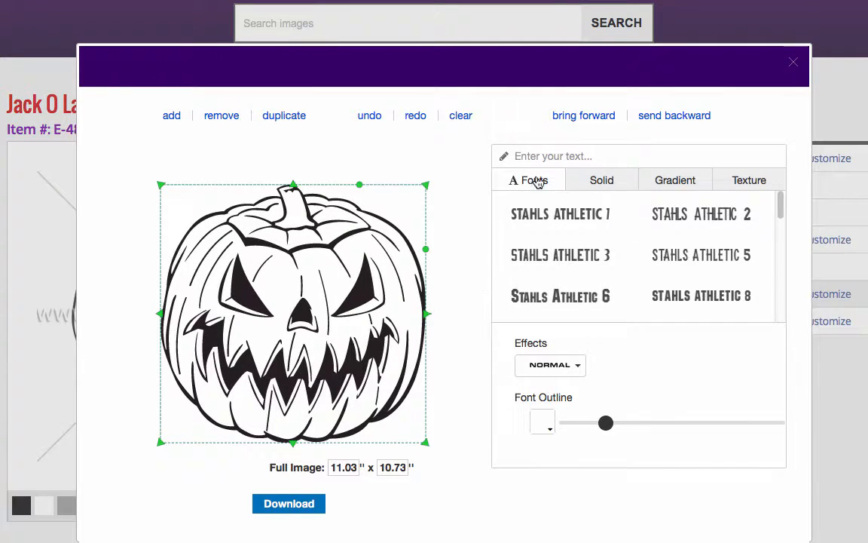
Add the text "Halloween" and place it above the pumpkin, enlarged to about 9.17 × 1.52 inches.
left_click(556, 156)
type("Ha")
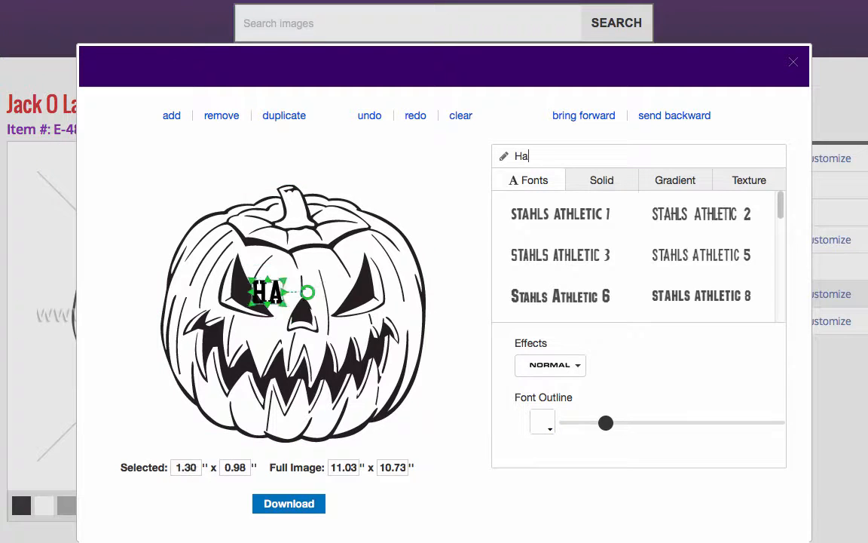
type("llowee")
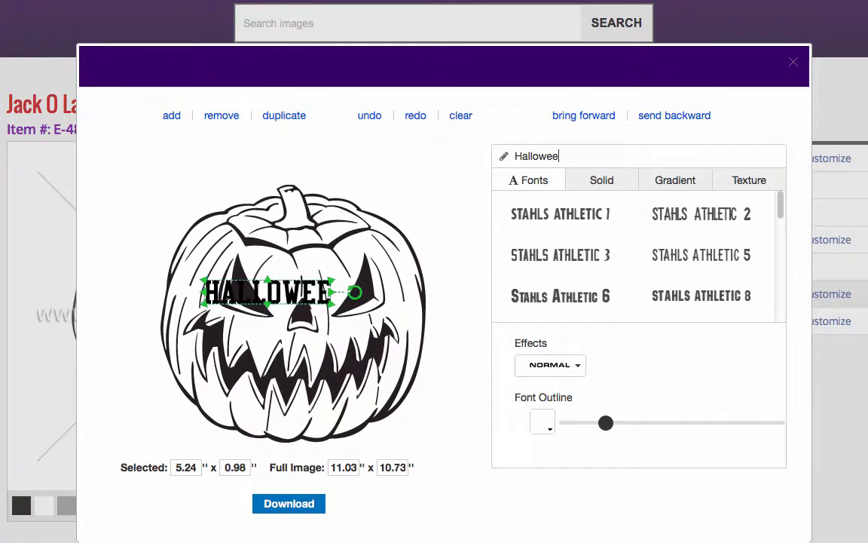
type("n")
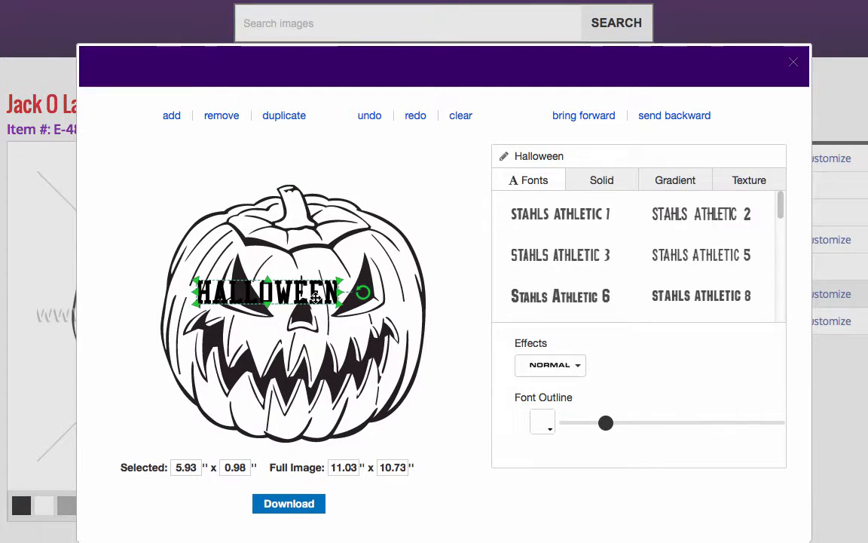
left_click_drag(318, 290, 423, 214)
left_click_drag(373, 174, 344, 170)
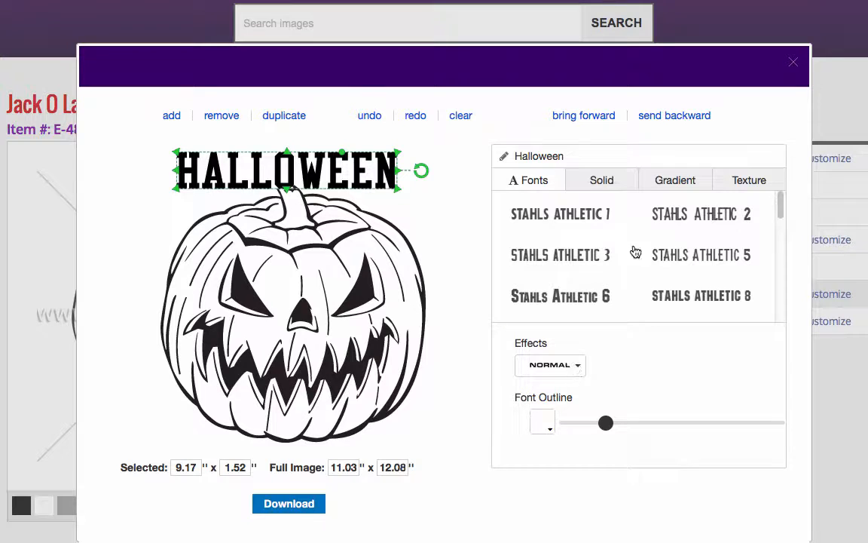
Set the Halloween text in the Stahls Zombie font and bend it upward with a gentle Classic Arc effect.
left_click_drag(781, 206, 777, 307)
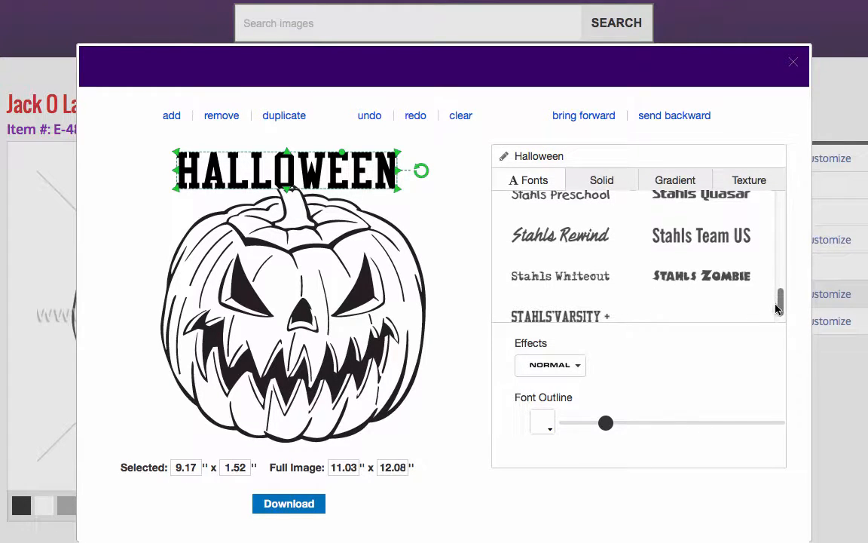
left_click(728, 283)
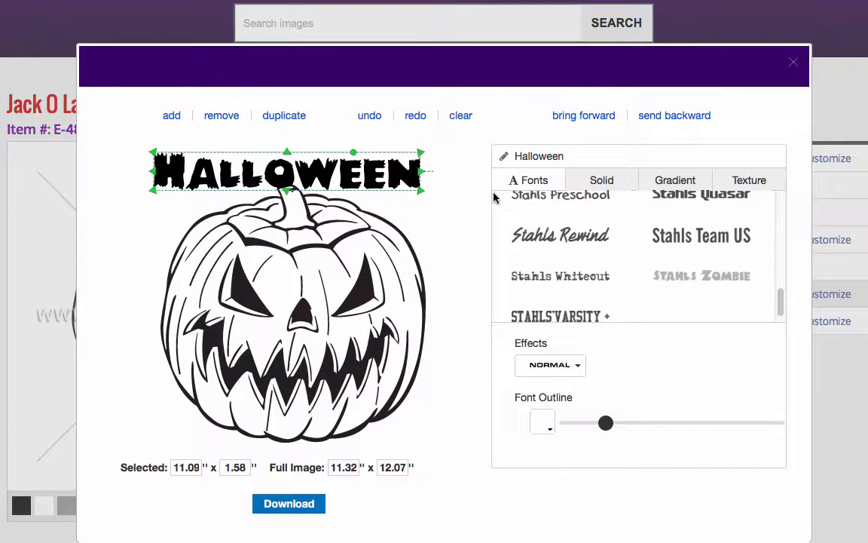
left_click(577, 368)
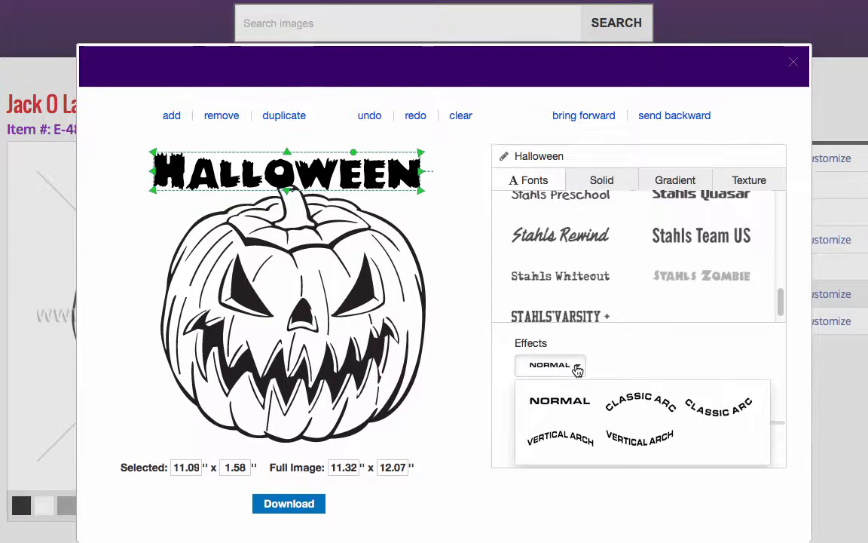
left_click(637, 409)
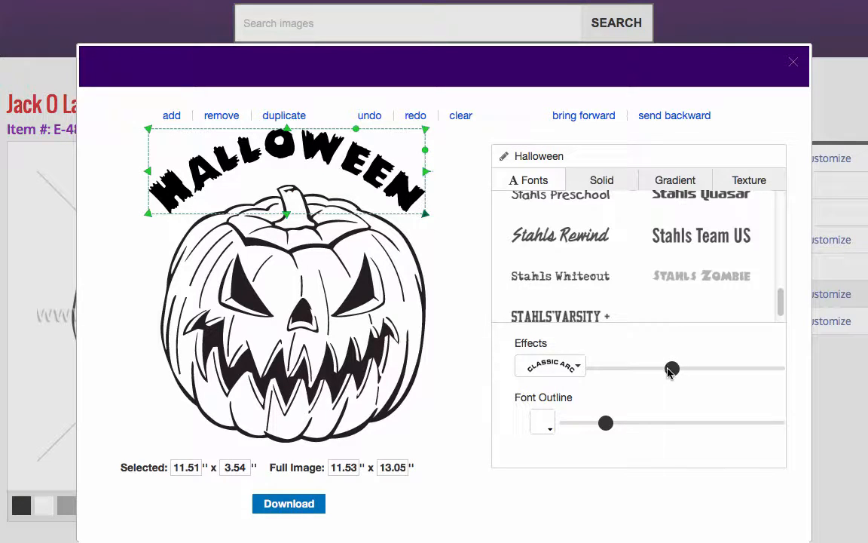
left_click_drag(672, 369, 642, 369)
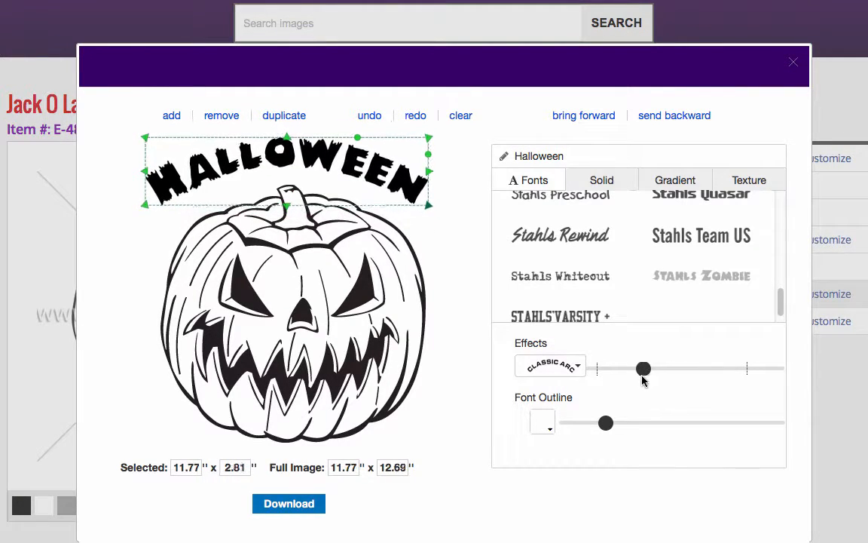
Move the arched Halloween text close above the pumpkin and shift the pumpkin so it is centered beneath the lettering.
left_click_drag(326, 169, 332, 177)
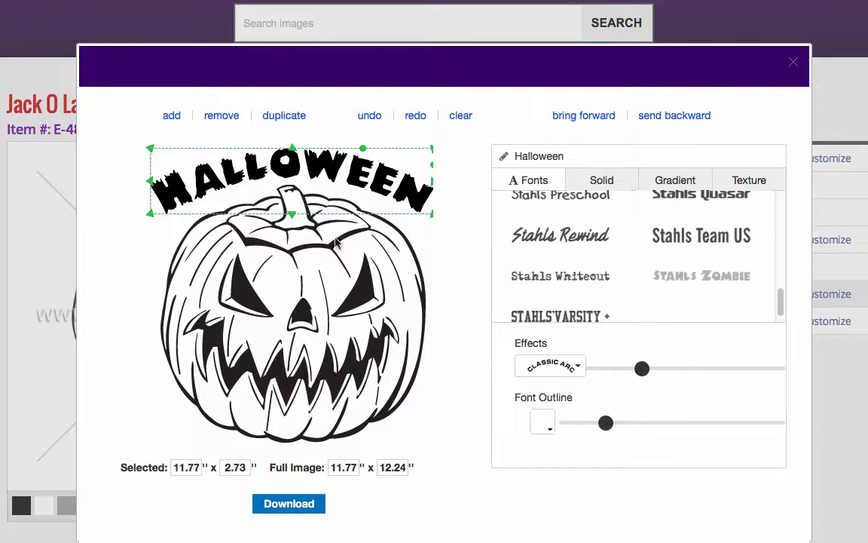
left_click_drag(381, 187, 367, 189)
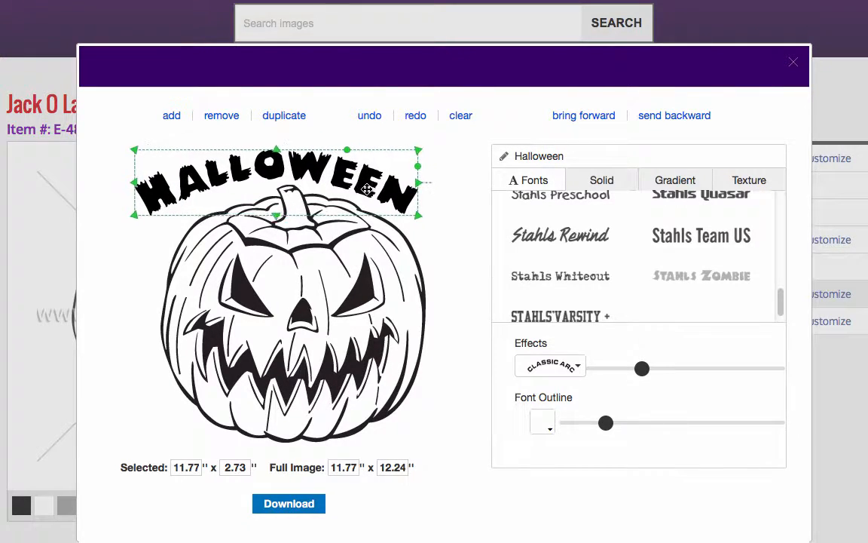
left_click_drag(345, 270, 332, 271)
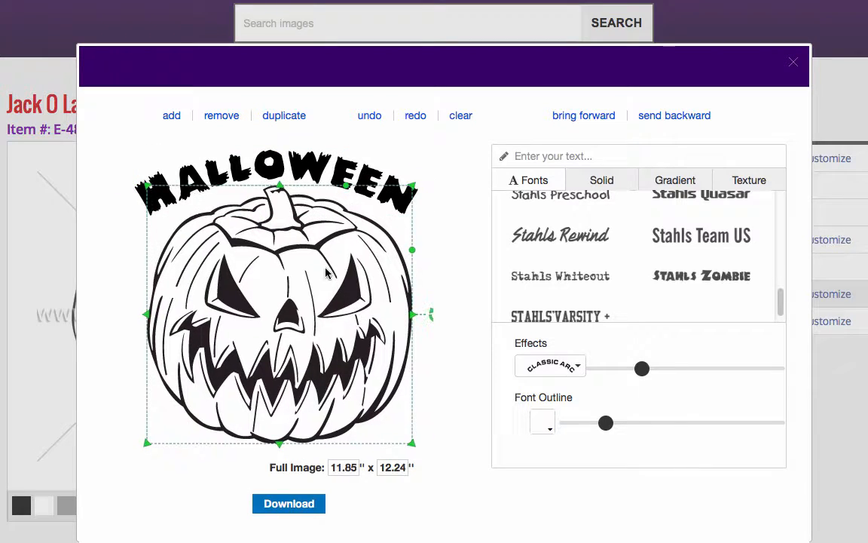
left_click(362, 164)
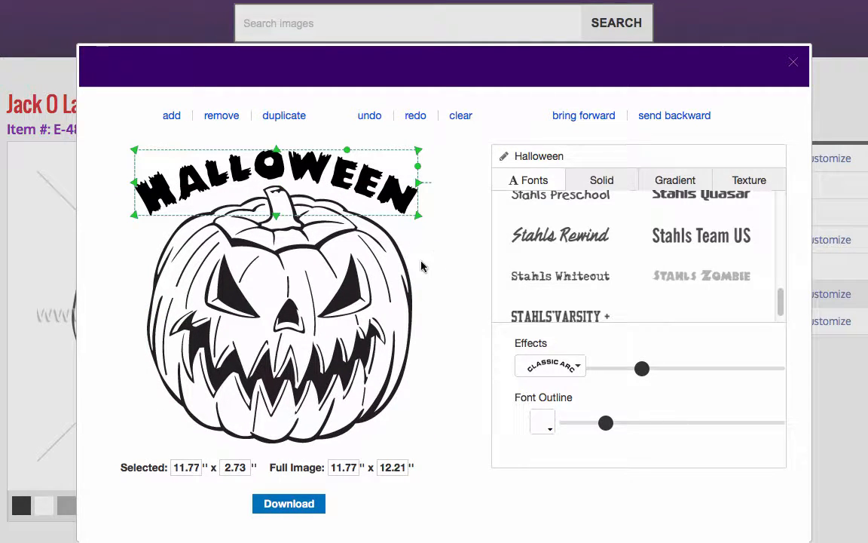
left_click(370, 383)
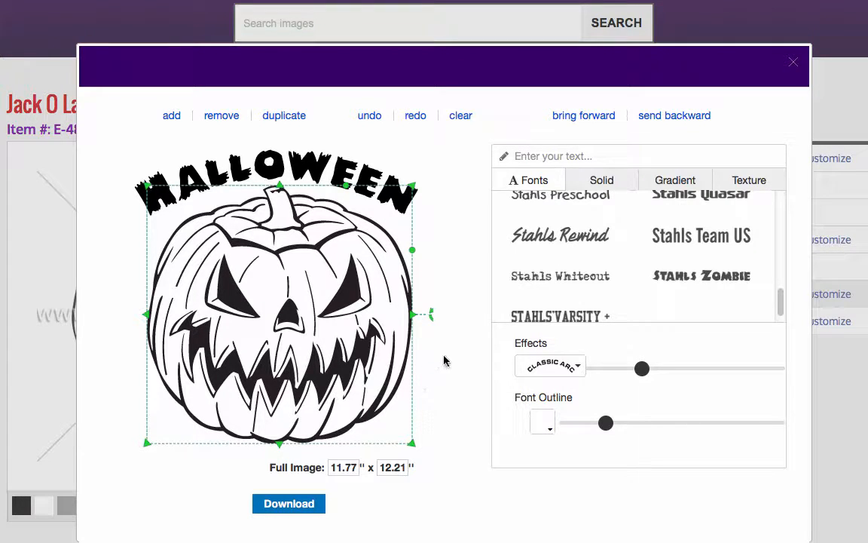
left_click(421, 382)
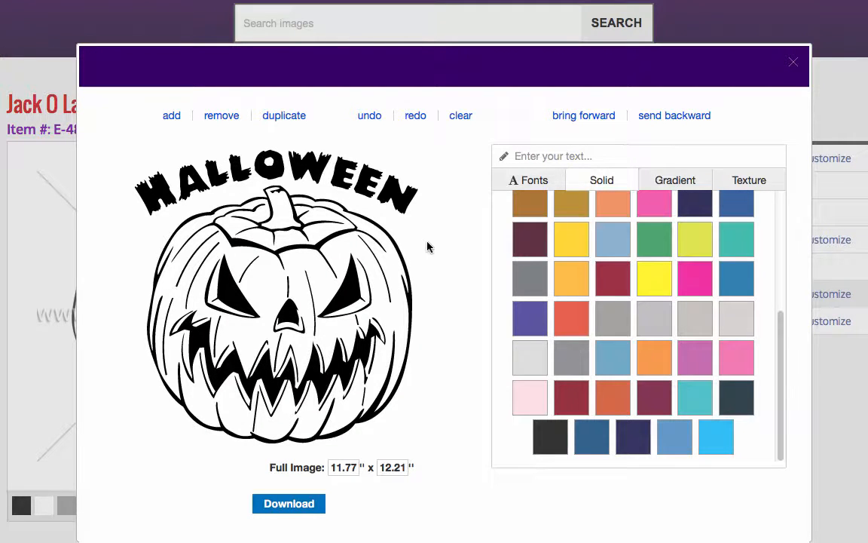
Color the Halloween text solid dark blue and the pumpkin solid orange.
left_click(402, 204)
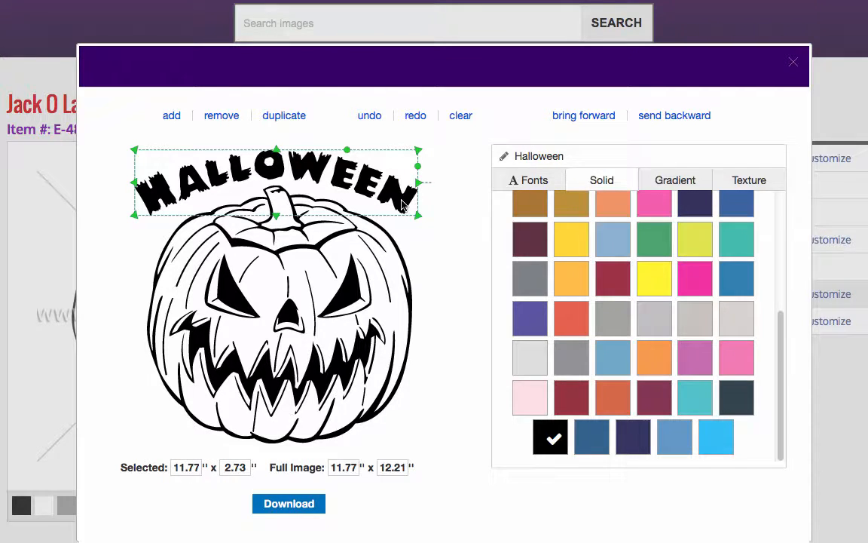
left_click(736, 205)
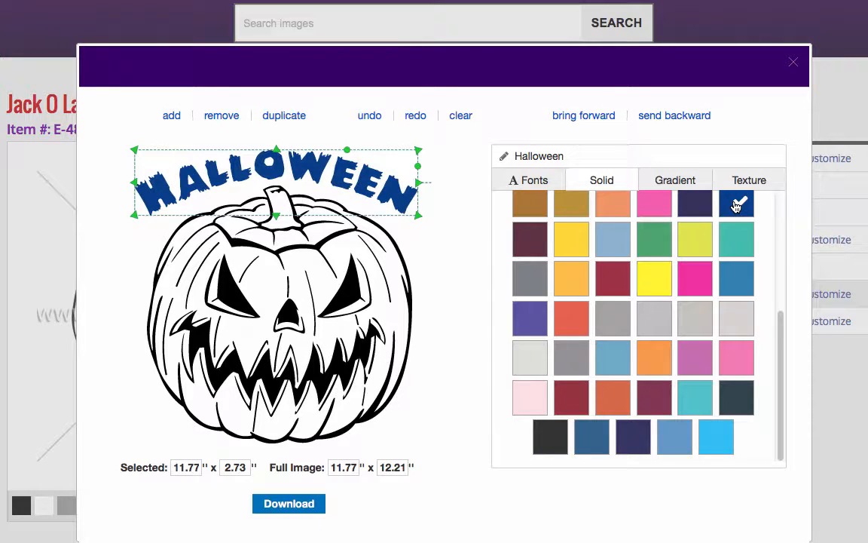
left_click(434, 234)
left_click(360, 293)
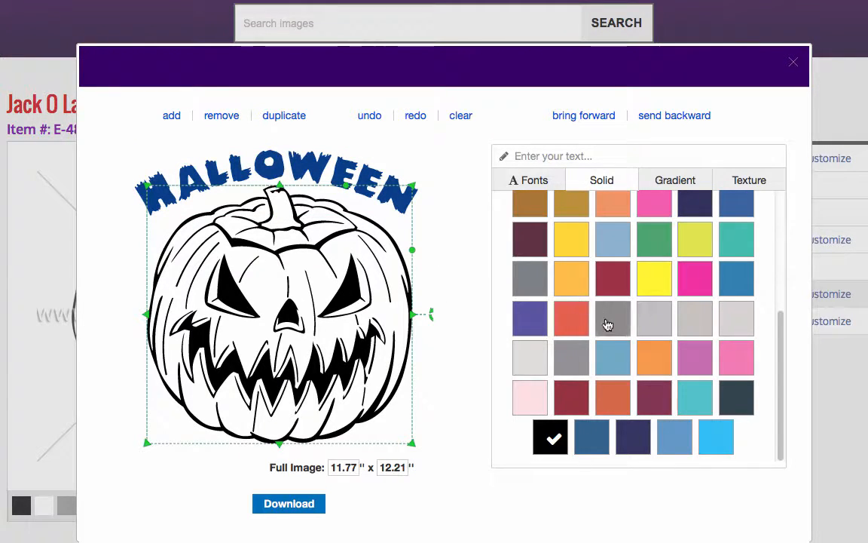
left_click(658, 364)
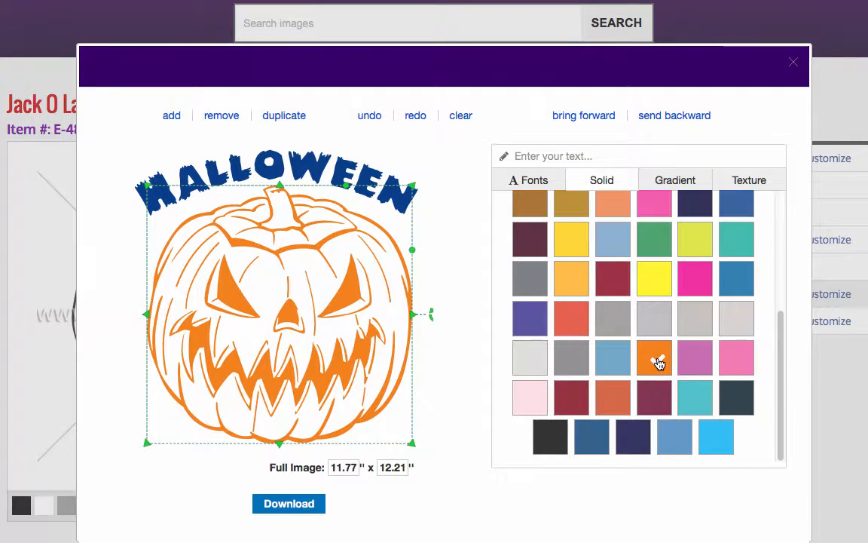
left_click(421, 234)
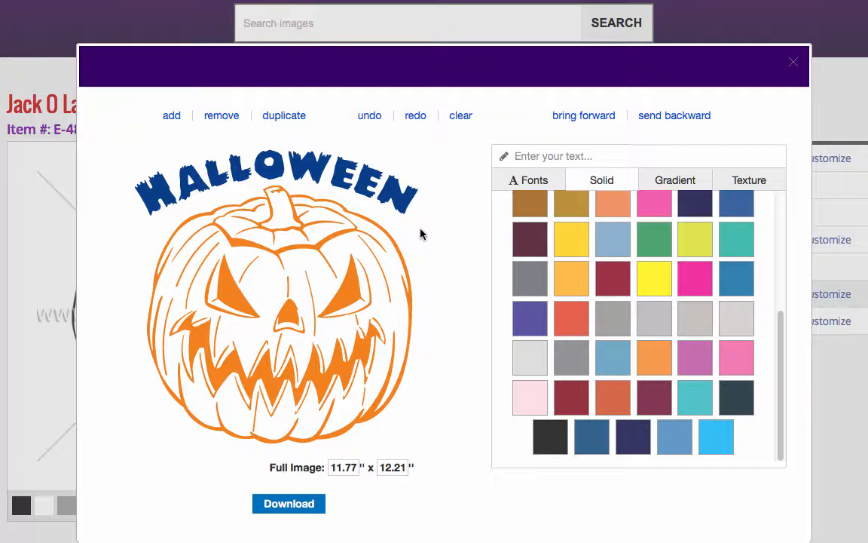
Set both the Halloween text and the pumpkin back to solid black.
left_click(395, 190)
left_click(554, 436)
left_click(339, 280)
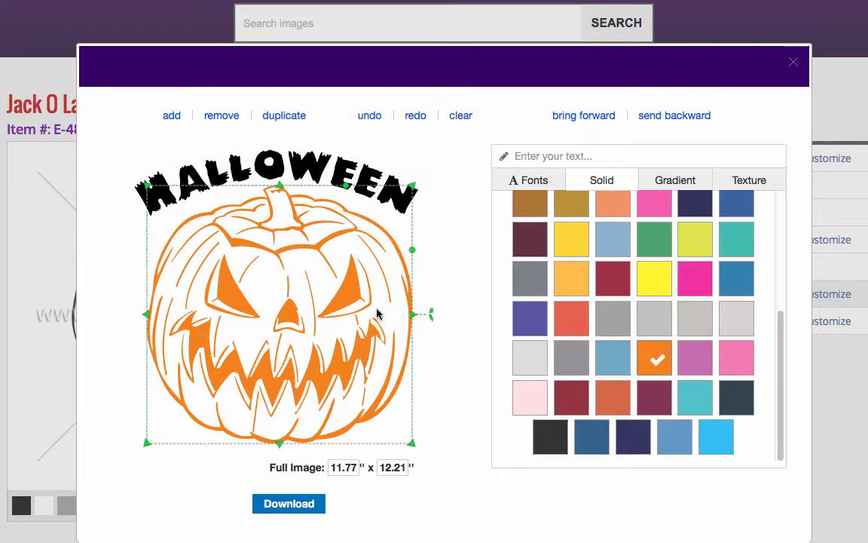
left_click(548, 437)
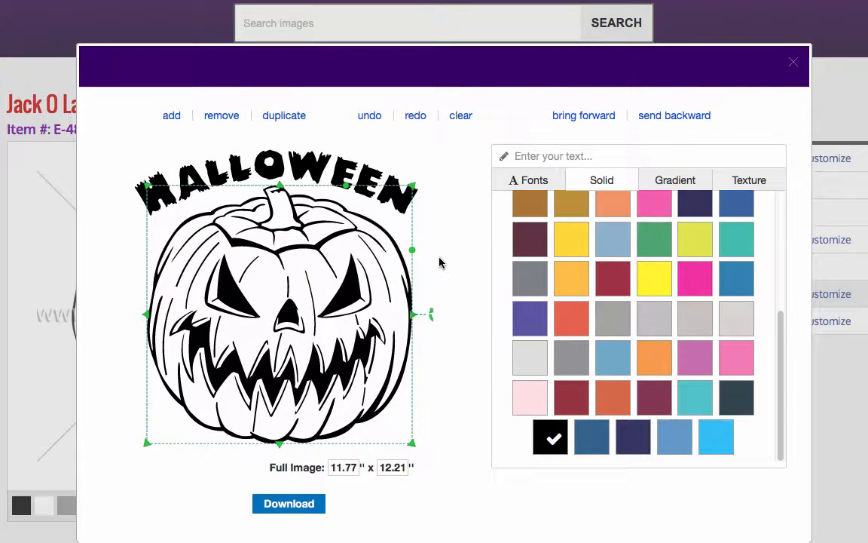
Download the finished Halloween pumpkin design as a PDF and save the file to the computer.
left_click(294, 506)
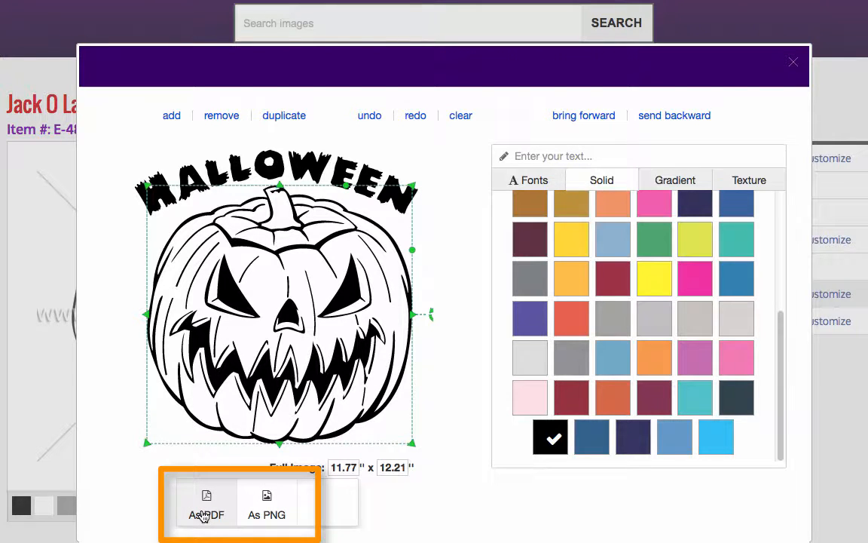
left_click(135, 421)
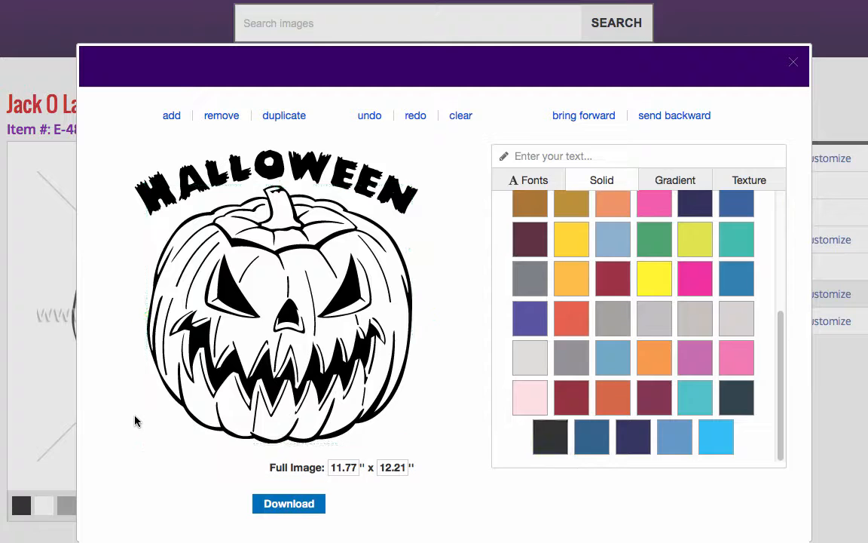
left_click(296, 510)
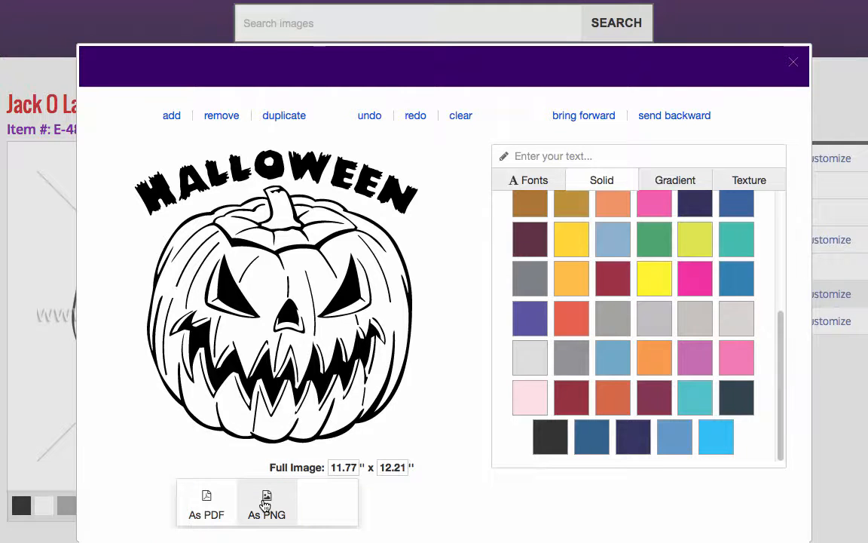
left_click(202, 506)
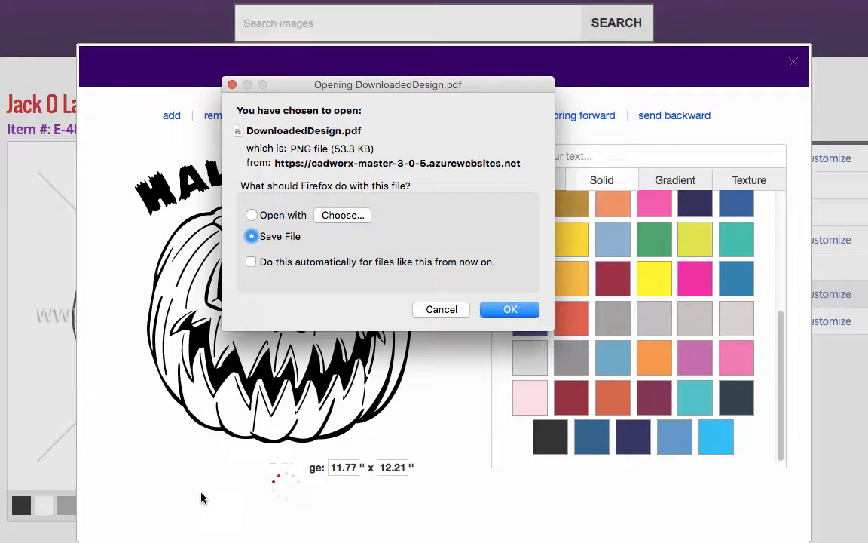
left_click(506, 310)
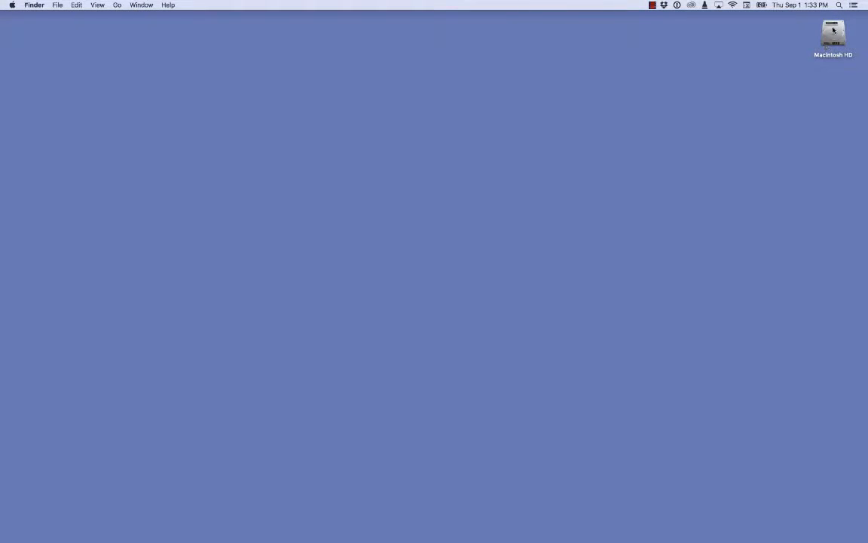
In Finder, move DownloadedDesign.pdf from the Downloads folder to the middle of the desktop and close the folder window.
double_click(833, 30)
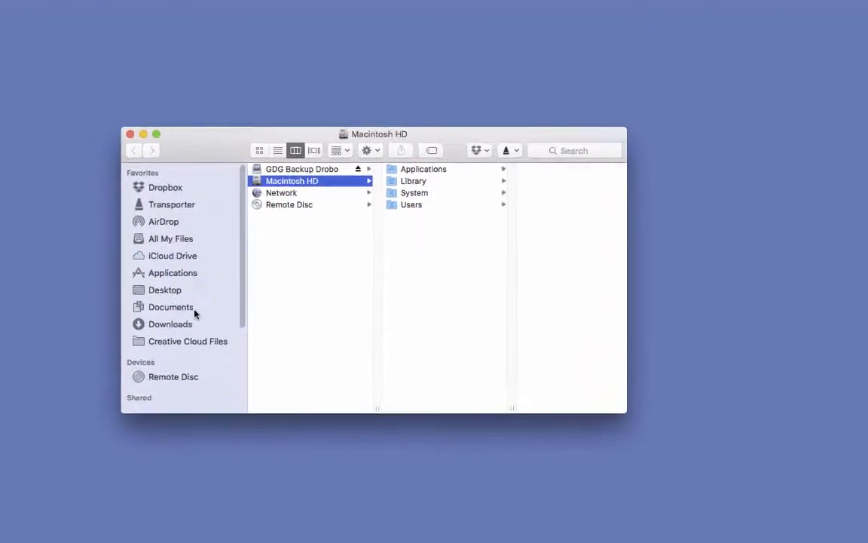
left_click(156, 326)
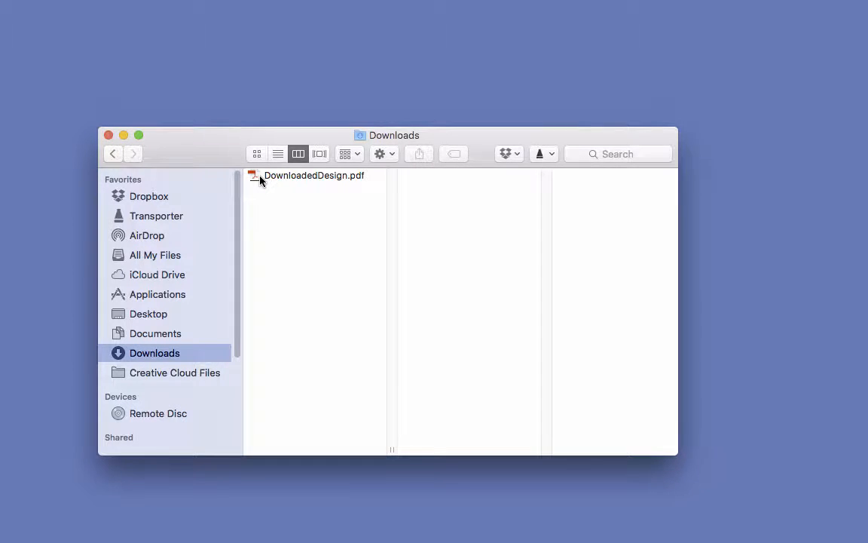
left_click_drag(260, 179, 379, 83)
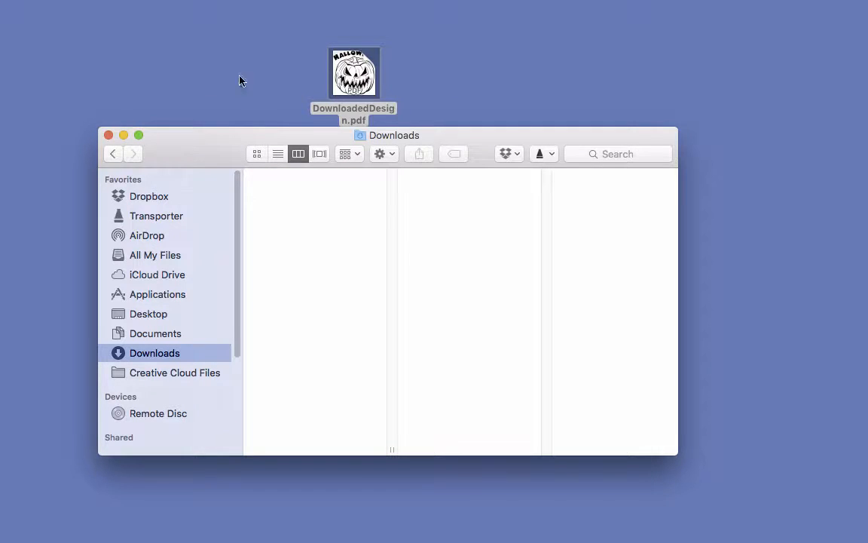
left_click(108, 134)
left_click_drag(337, 85, 406, 207)
left_click(467, 200)
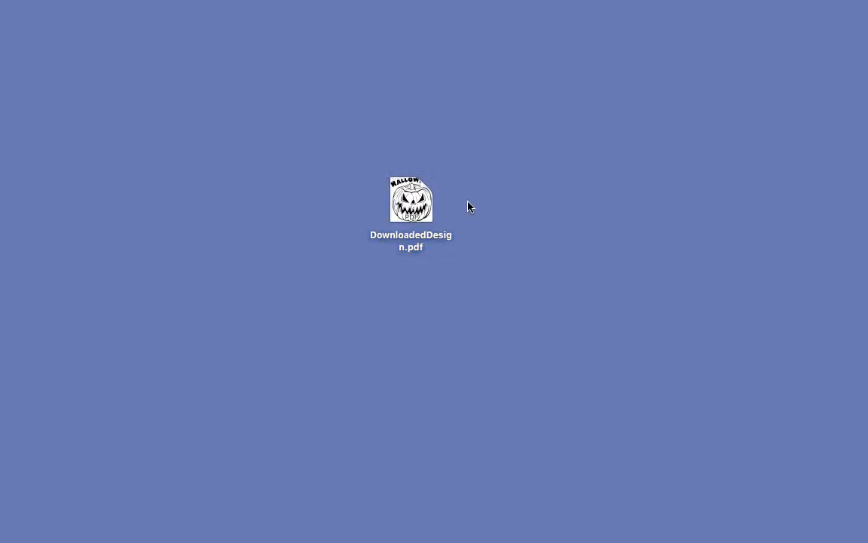
Rename the DownloadedDesign.pdf file on the desktop as Halloween Pumpkin.pdf.
left_click(427, 238)
left_click(417, 241)
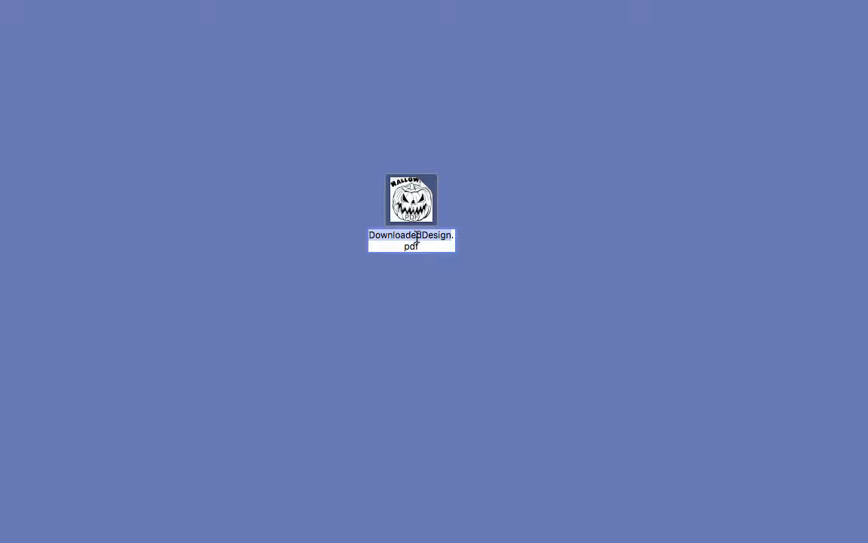
type("Halloween")
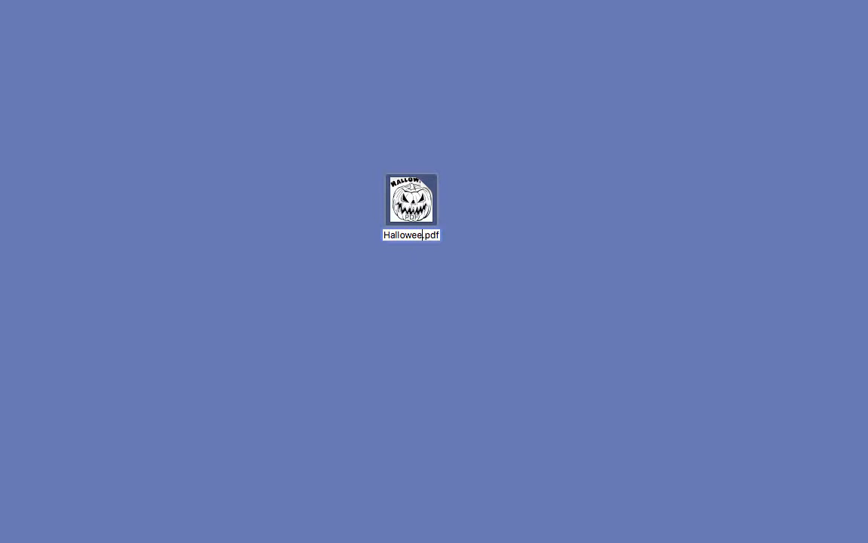
type(" Pump")
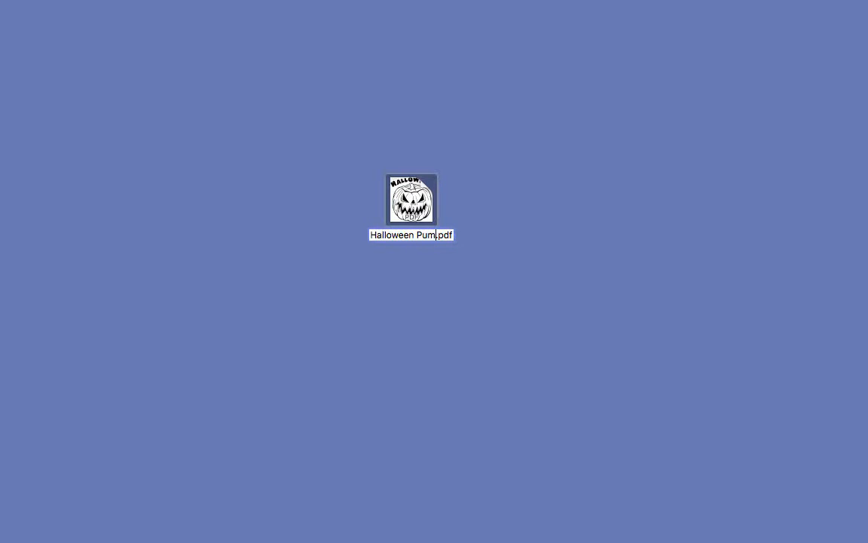
type("kin")
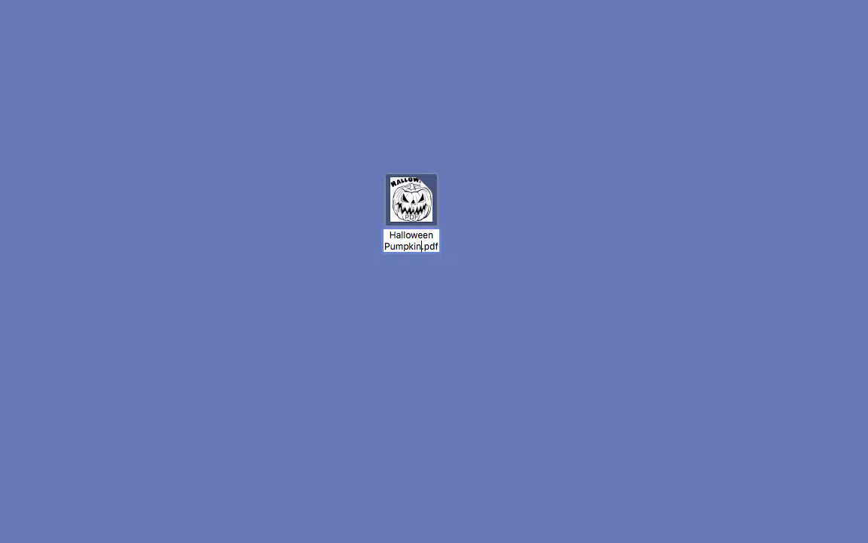
key("Return")
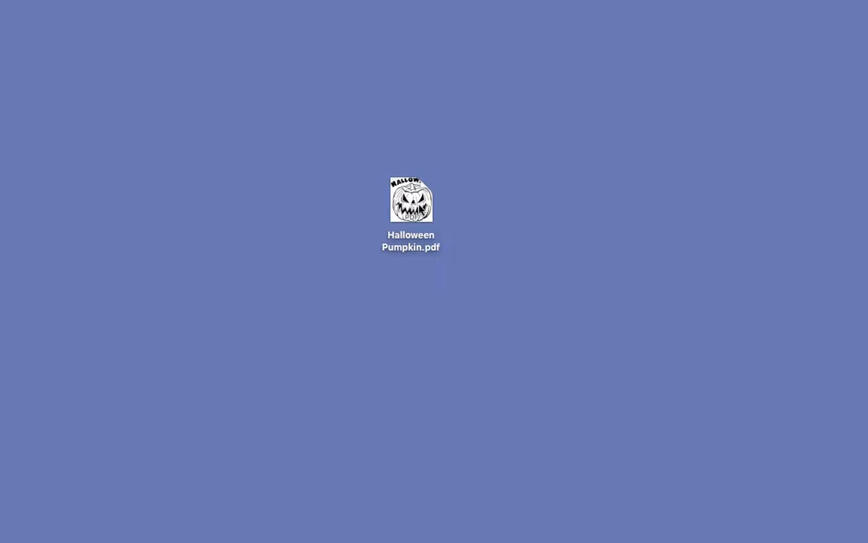
Open Halloween Pumpkin.pdf from the desktop in Illustrator and switch the artwork to Outline view.
left_click_drag(419, 211, 428, 525)
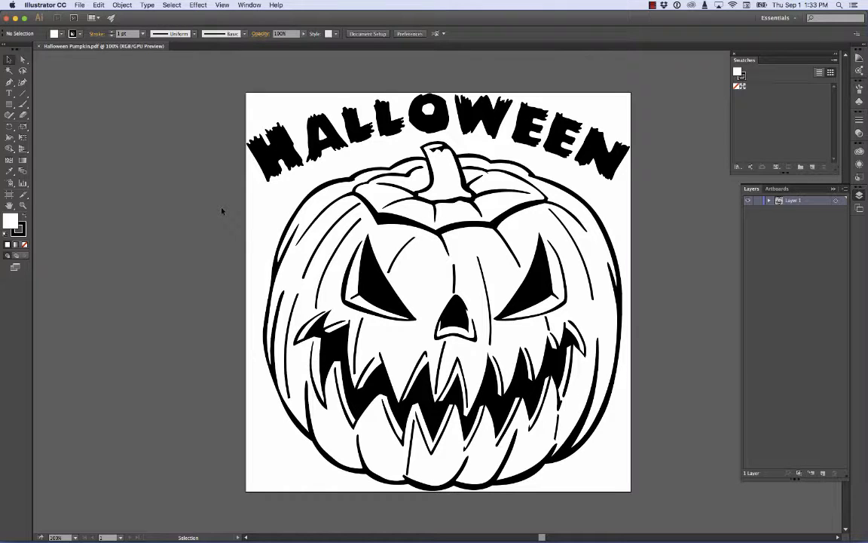
left_click(222, 5)
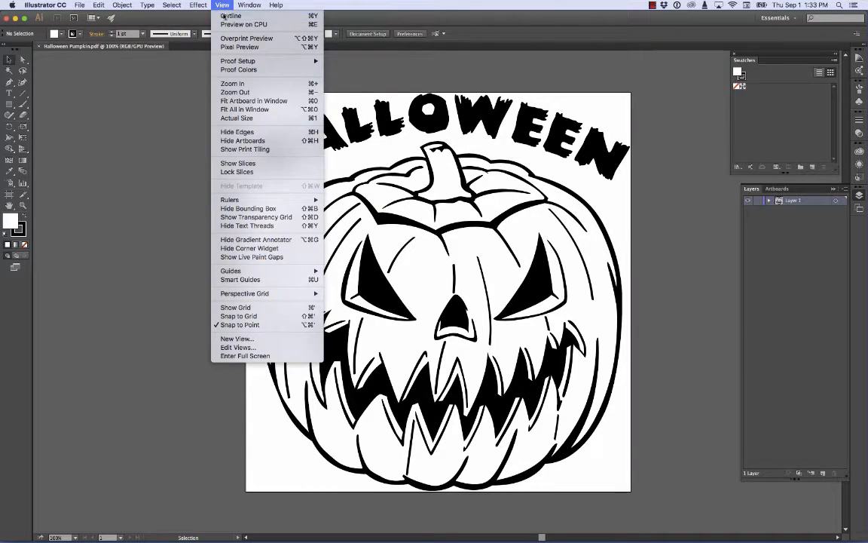
left_click(224, 16)
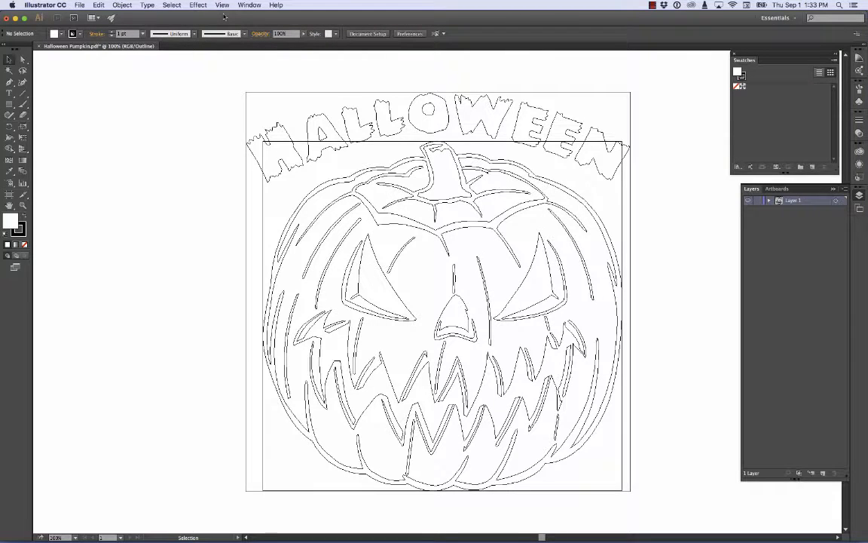
Try to delete the rectangular frame around the pumpkin and undo the deletion.
left_click(375, 143)
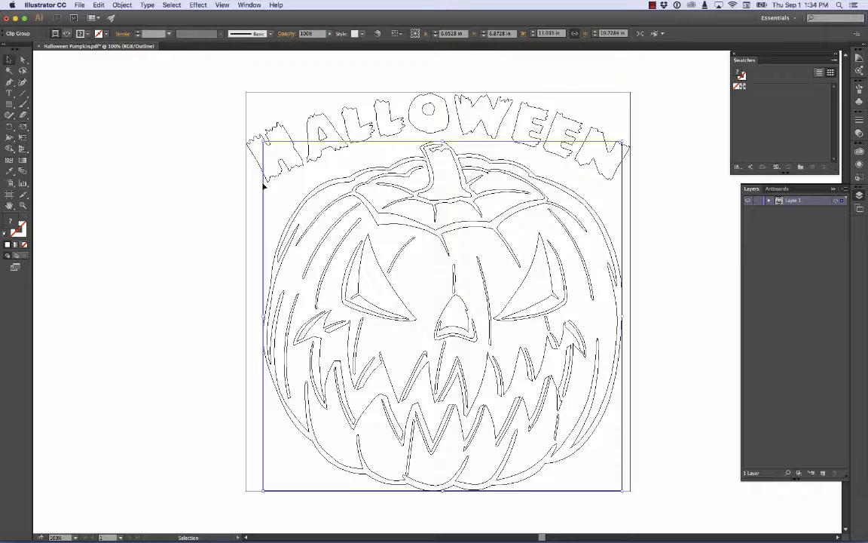
key("Delete")
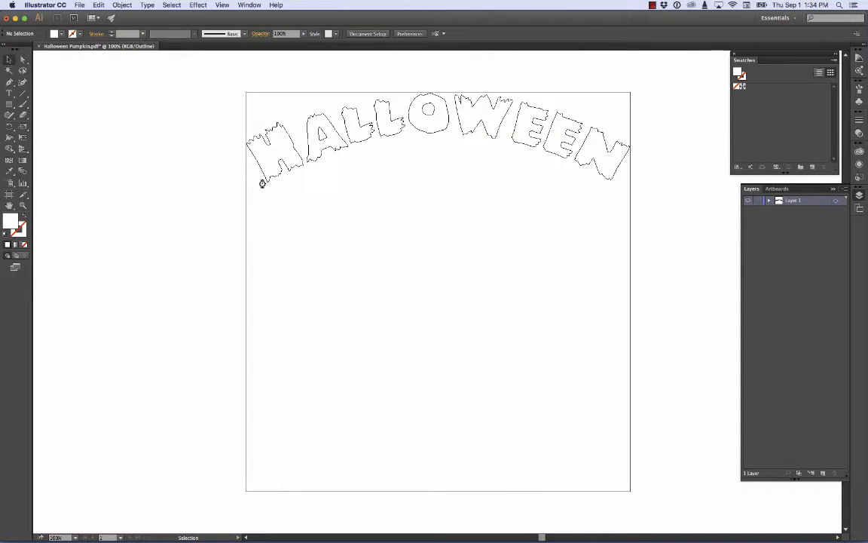
key("super+z")
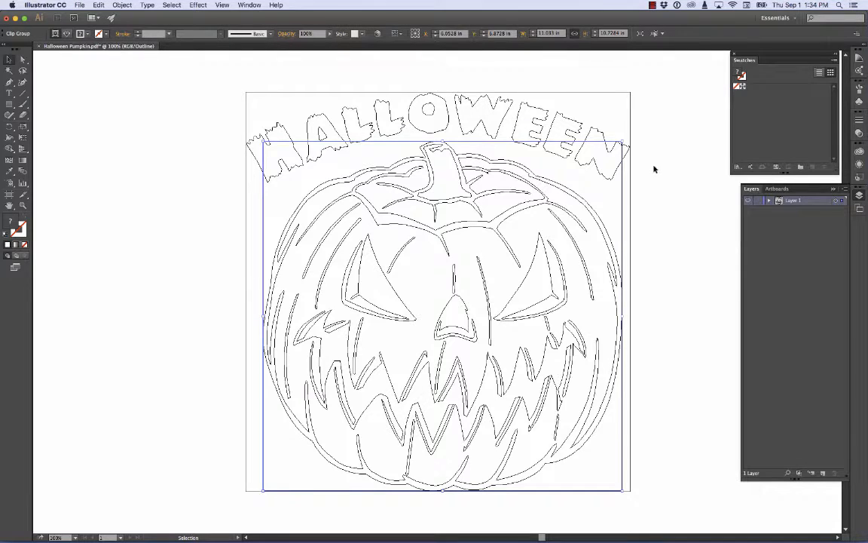
Expand Layer 1 and its clip group, check its contents by toggling visibility, and delete only the clipping path around the pumpkin.
left_click(769, 202)
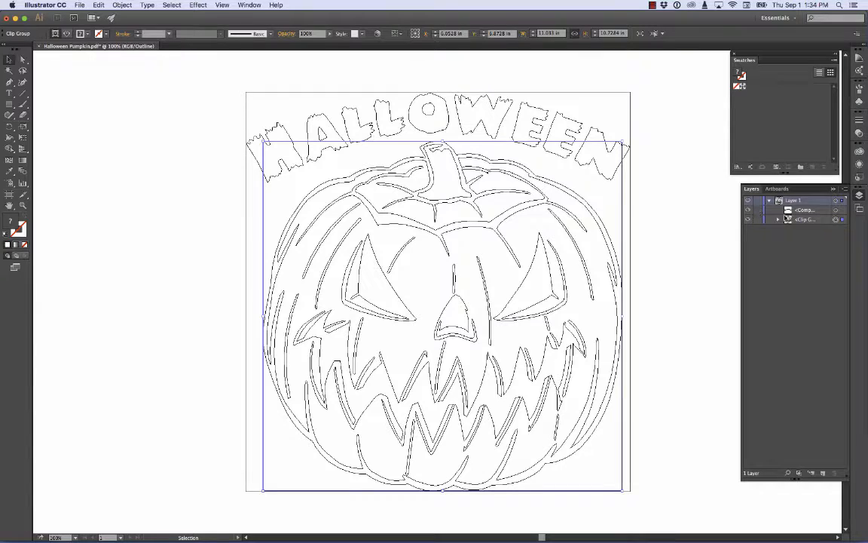
left_click(779, 220)
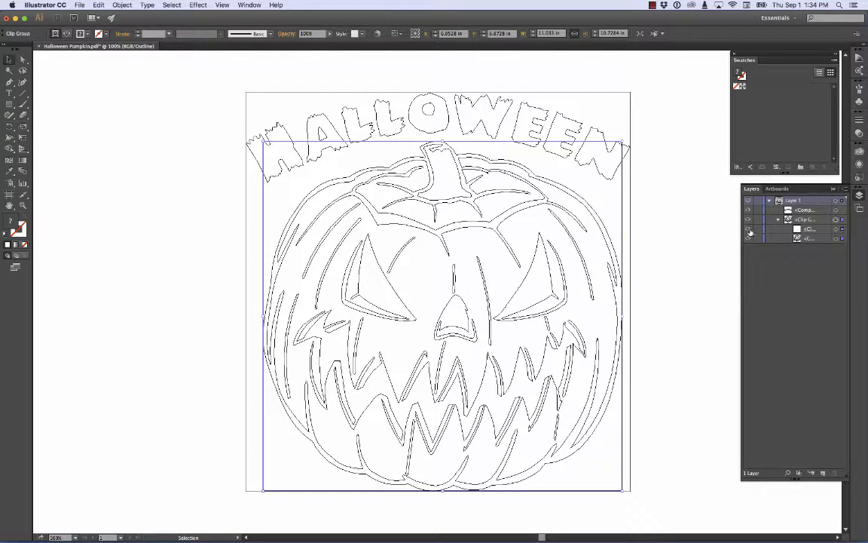
left_click(748, 230)
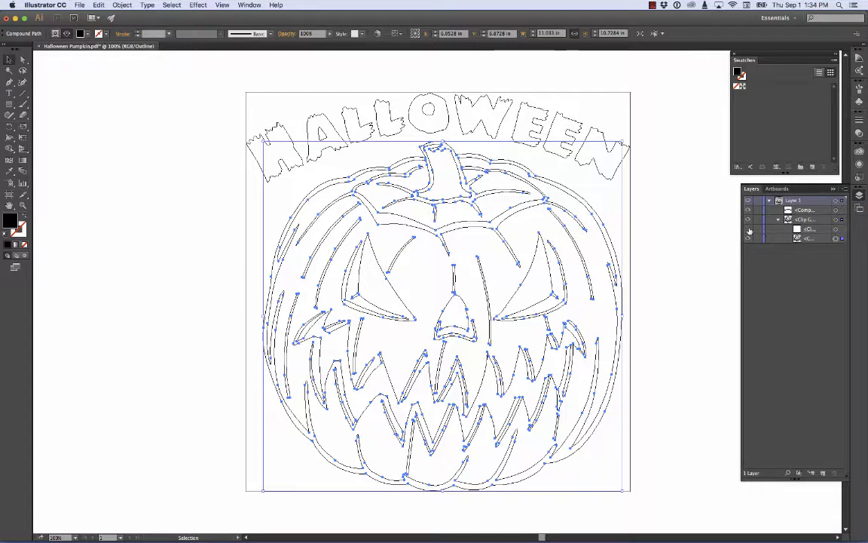
left_click(748, 239)
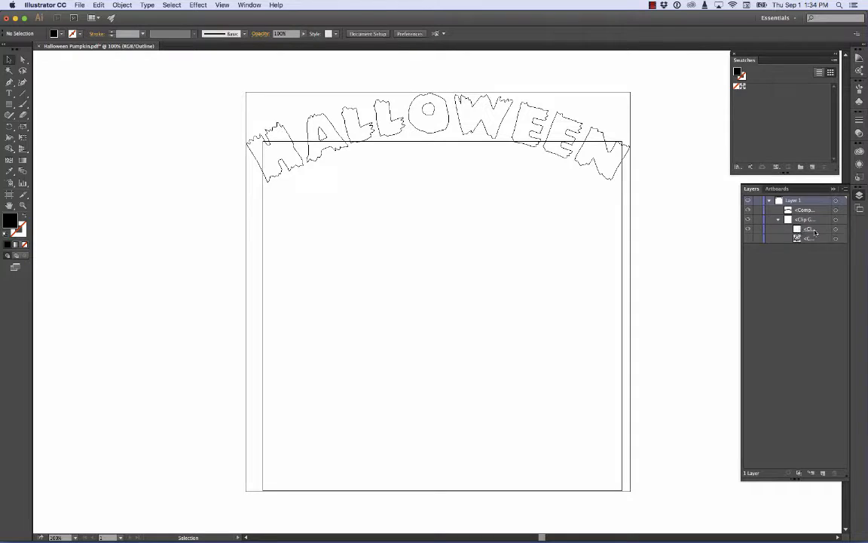
left_click(748, 239)
left_click(836, 230)
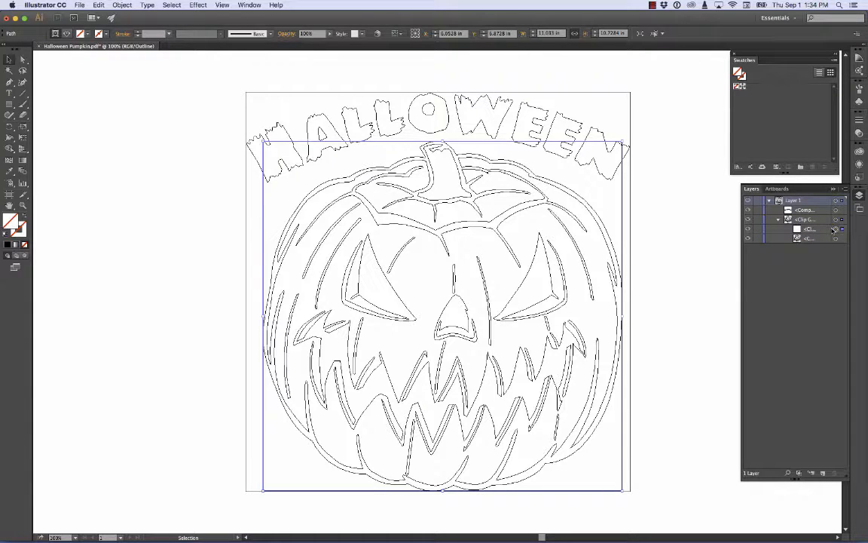
key("Delete")
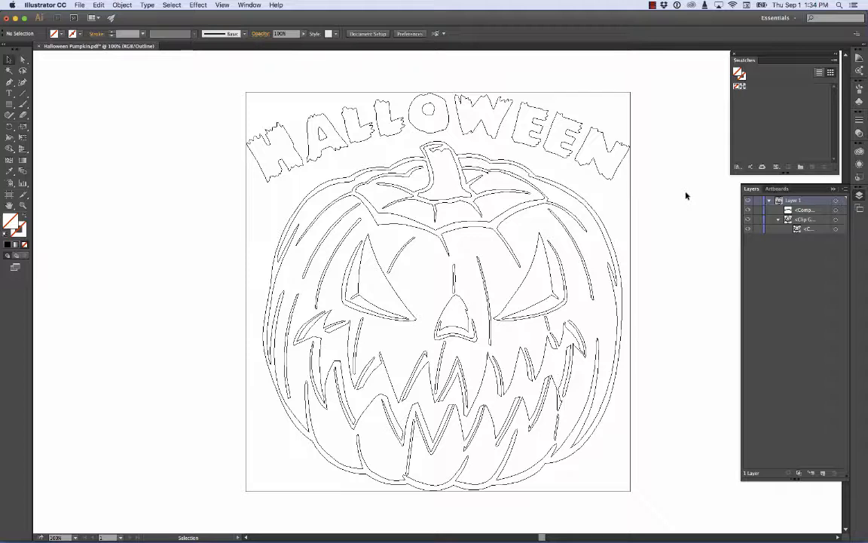
Select all of the Halloween text and pumpkin artwork and merge it with the Pathfinder Unite shape mode.
left_click(529, 139)
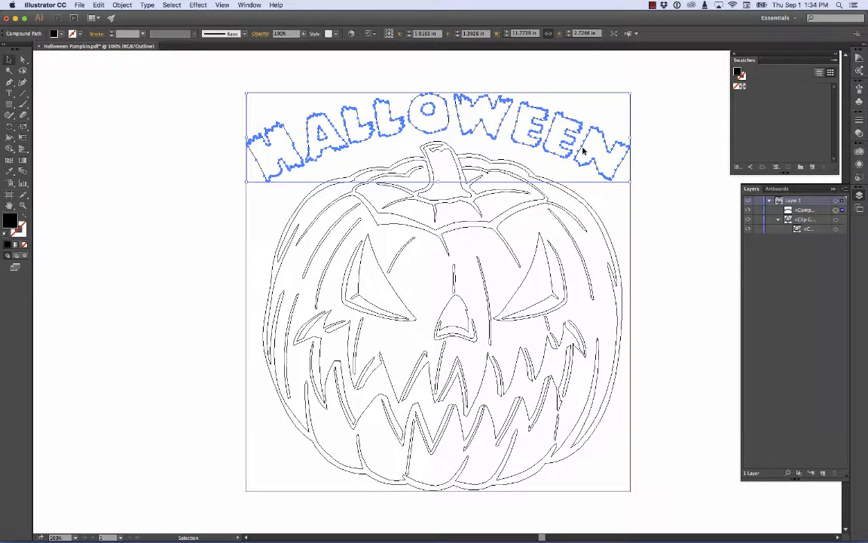
key("super+a")
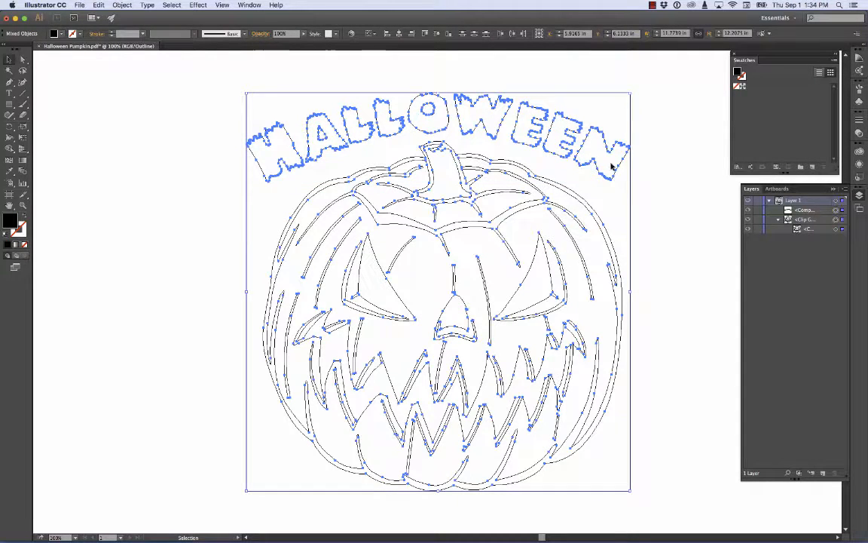
left_click(250, 4)
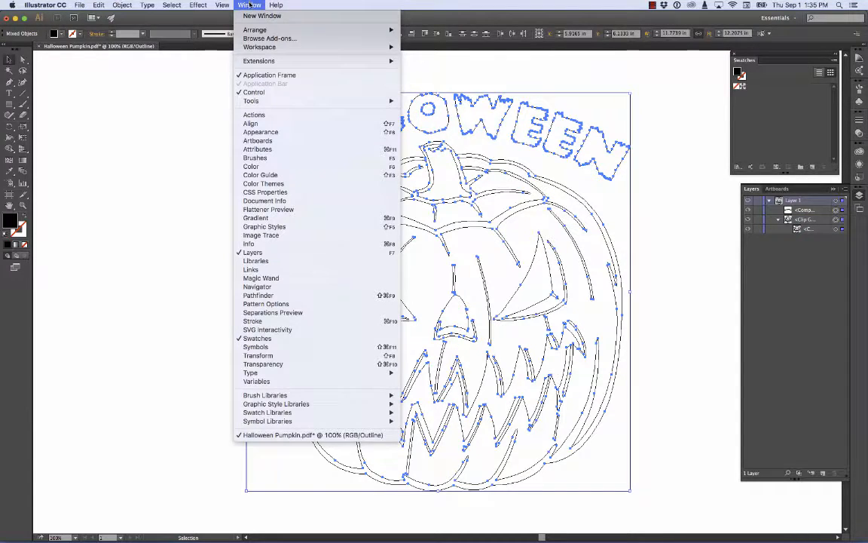
left_click(253, 297)
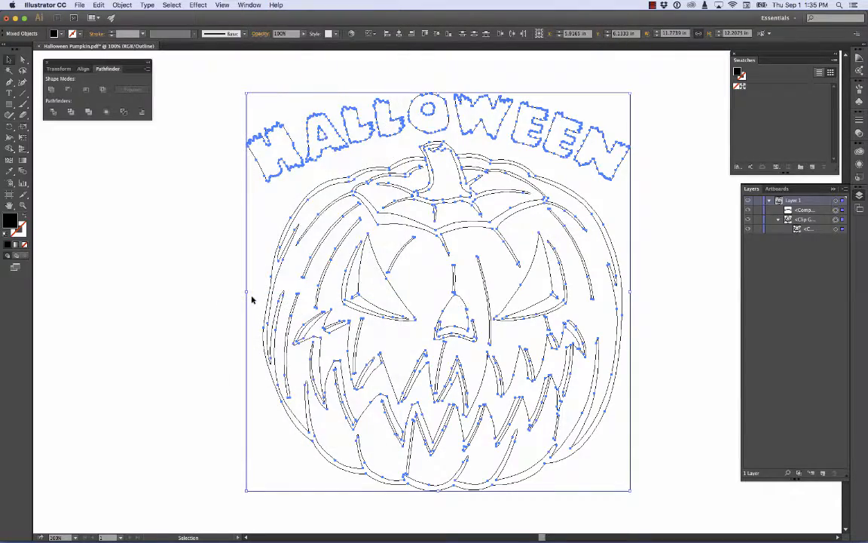
left_click_drag(109, 71, 189, 139)
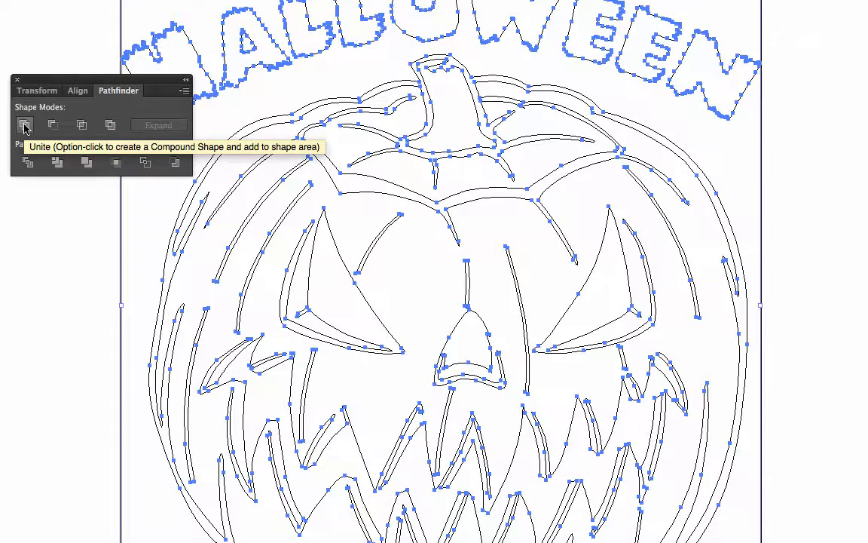
left_click(25, 125)
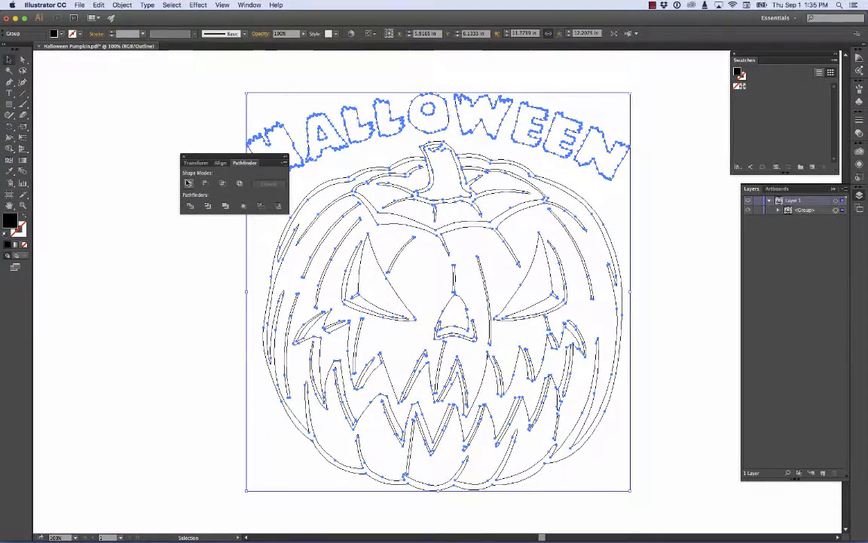
Make the united text and pumpkin group into a single compound path and deselect it.
left_click(121, 5)
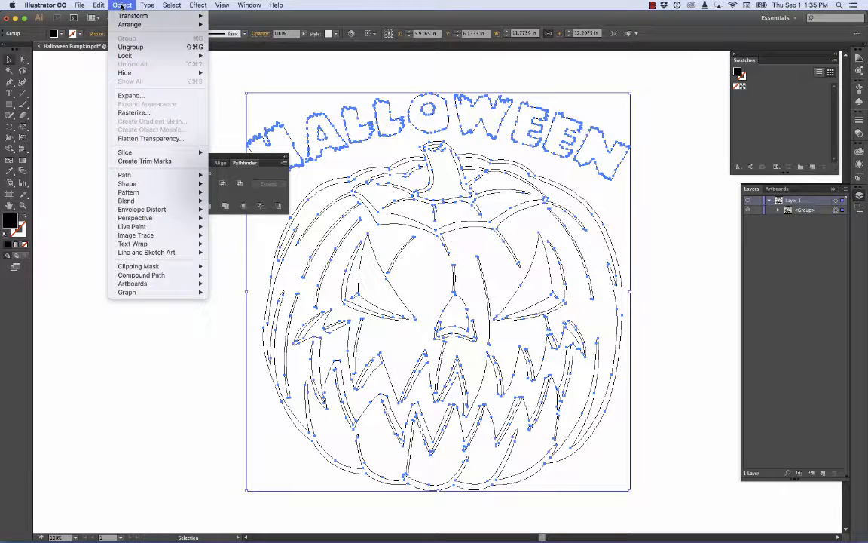
mouse_move(141, 236)
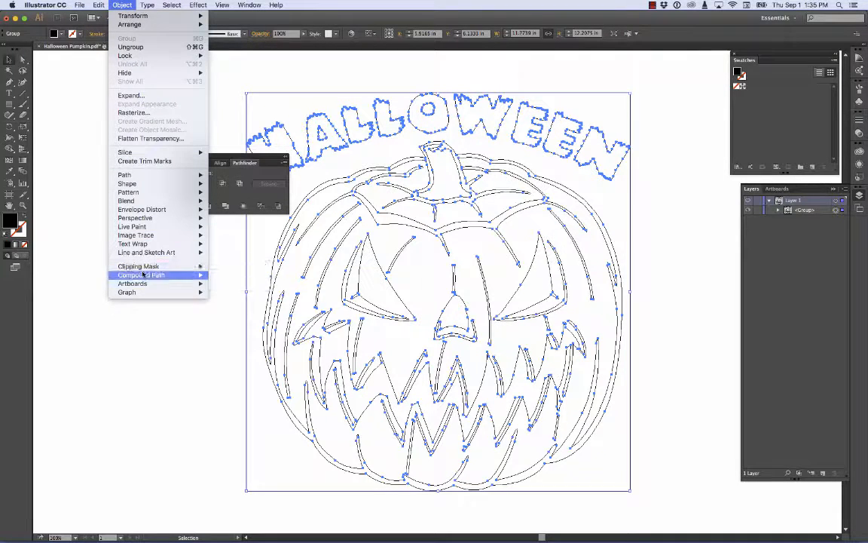
mouse_move(143, 276)
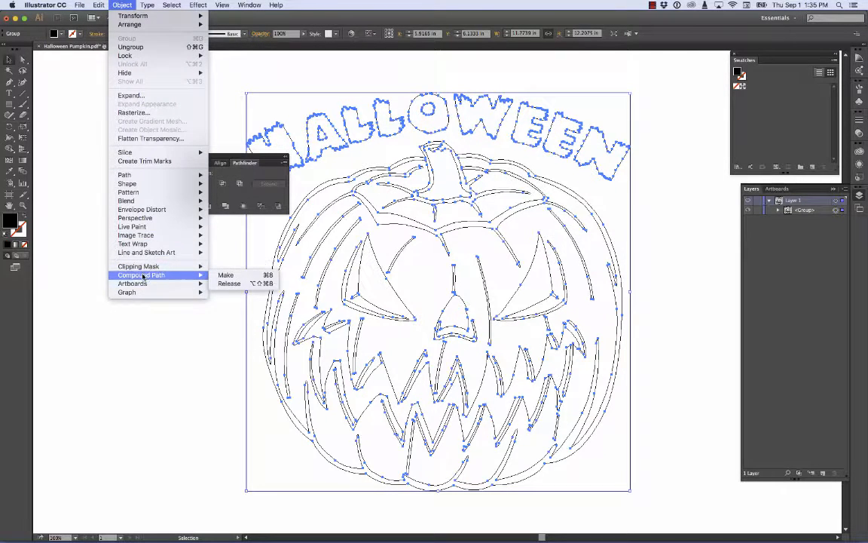
left_click(236, 276)
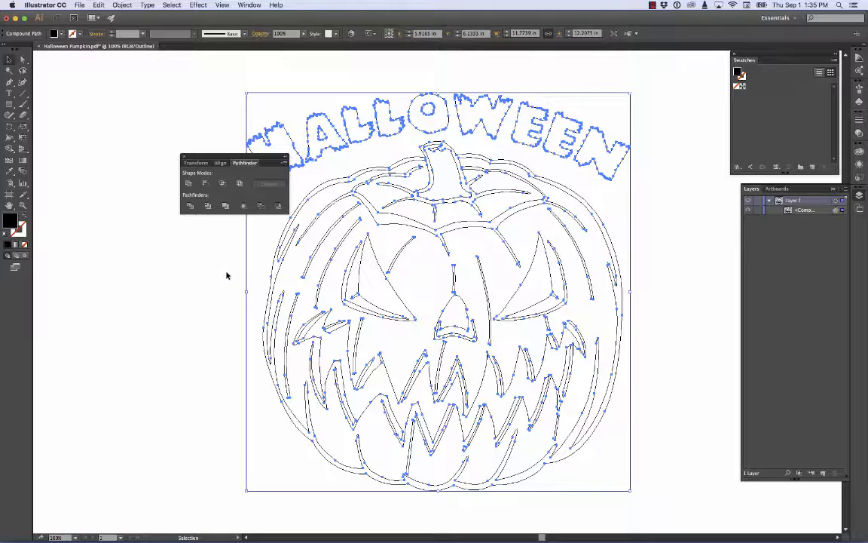
left_click(226, 275)
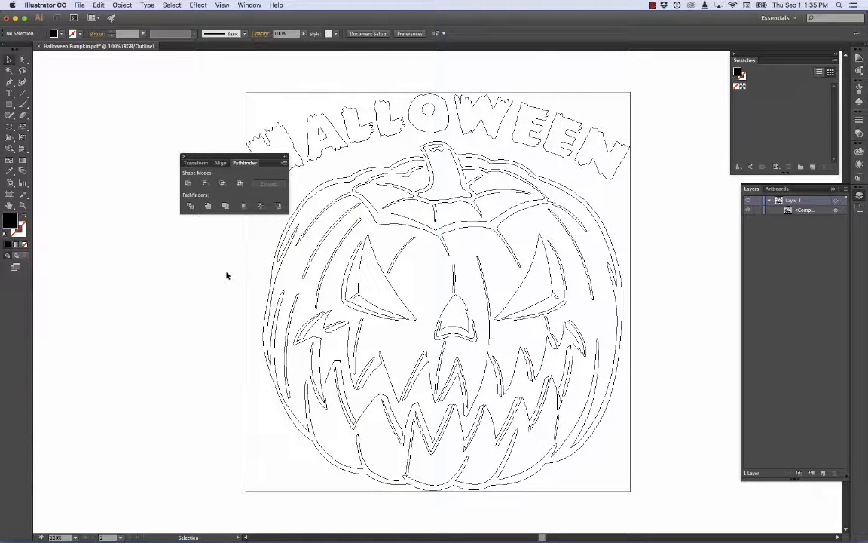